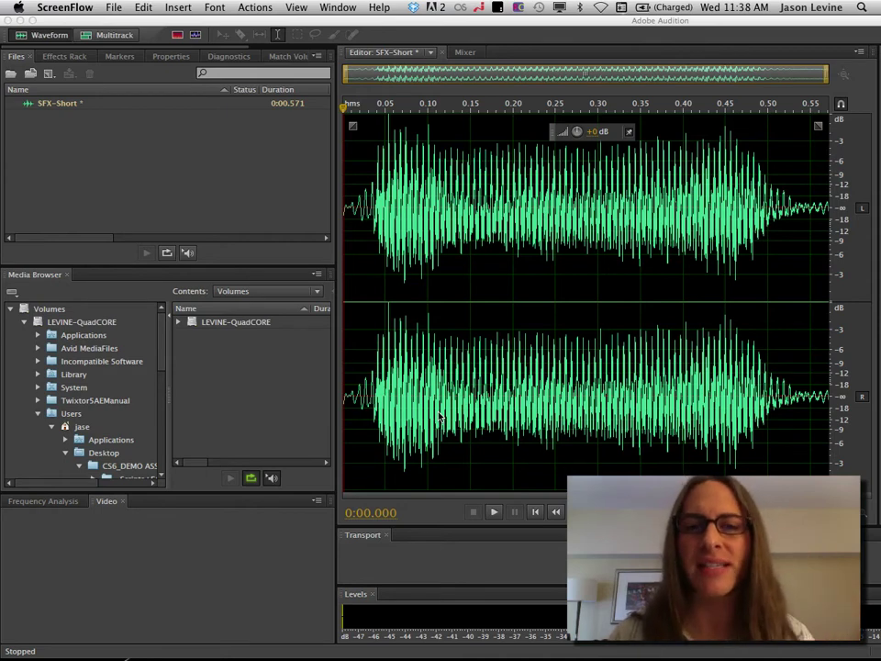
Play the SFX-Short tone through once, then return the playhead to 0:00.000
left_click(346, 108)
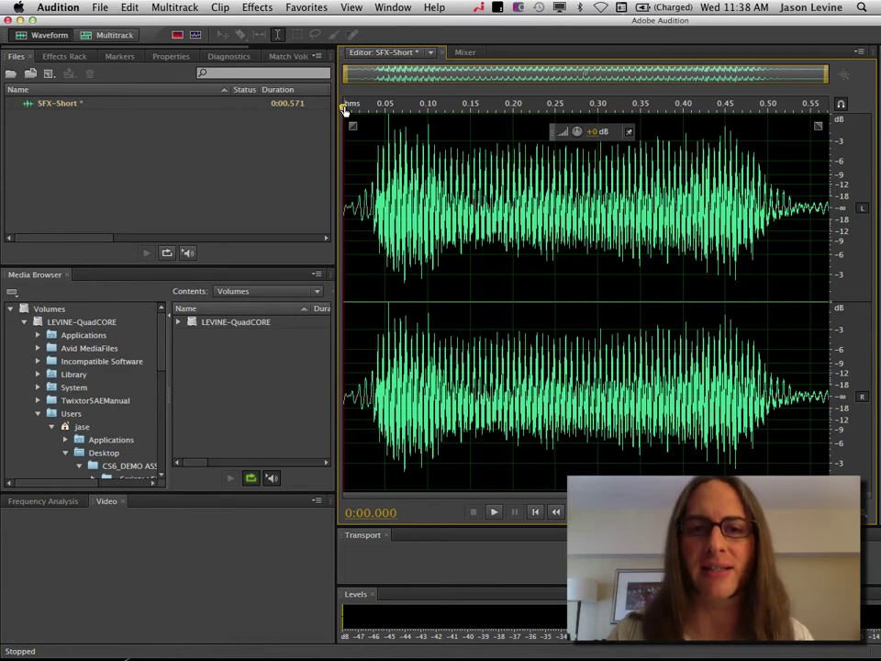
key("space")
key("space")
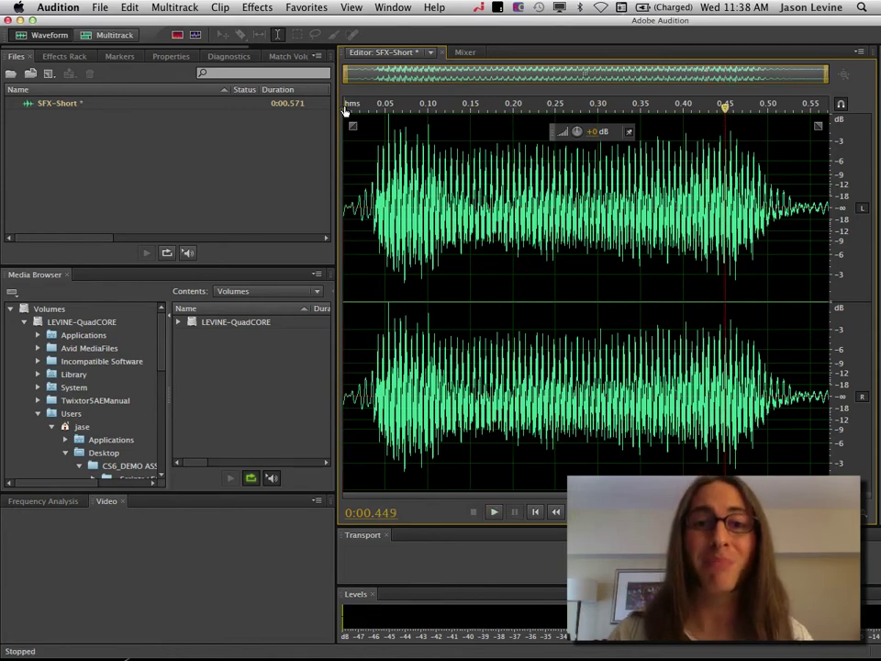
left_click(346, 108)
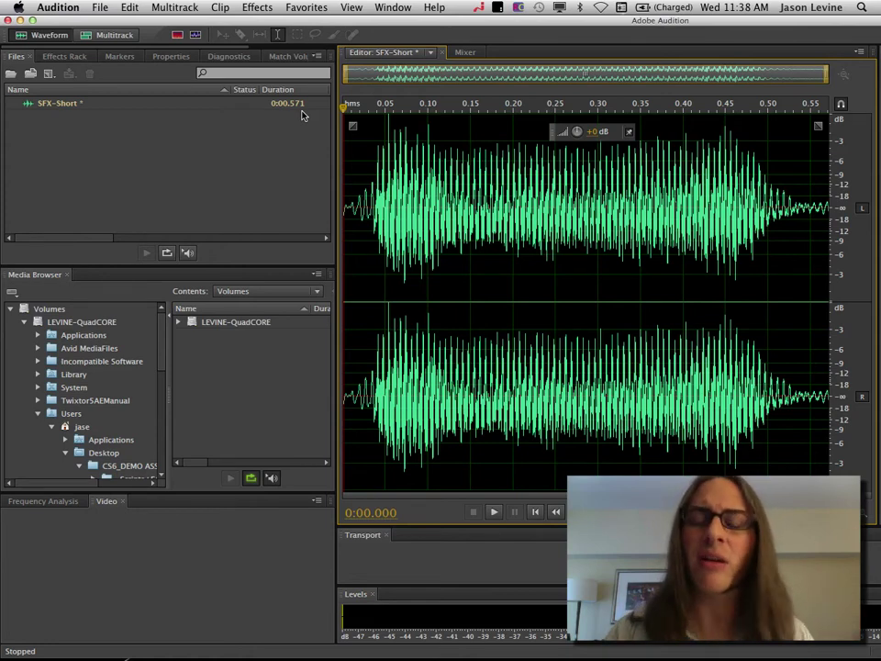
Open the Stretch and Pitch (process) effect from Effects > Time and Pitch
left_click(250, 6)
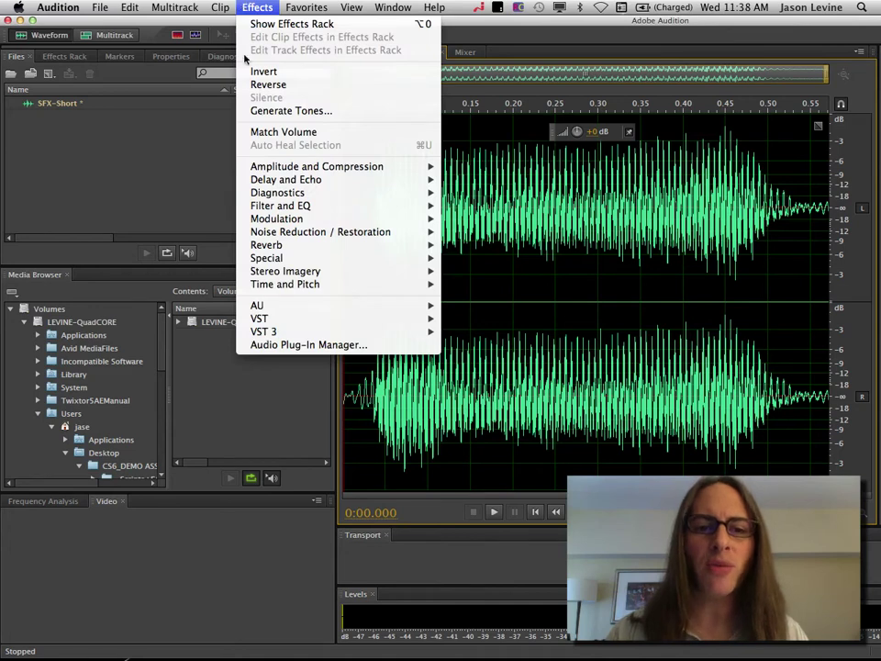
mouse_move(352, 289)
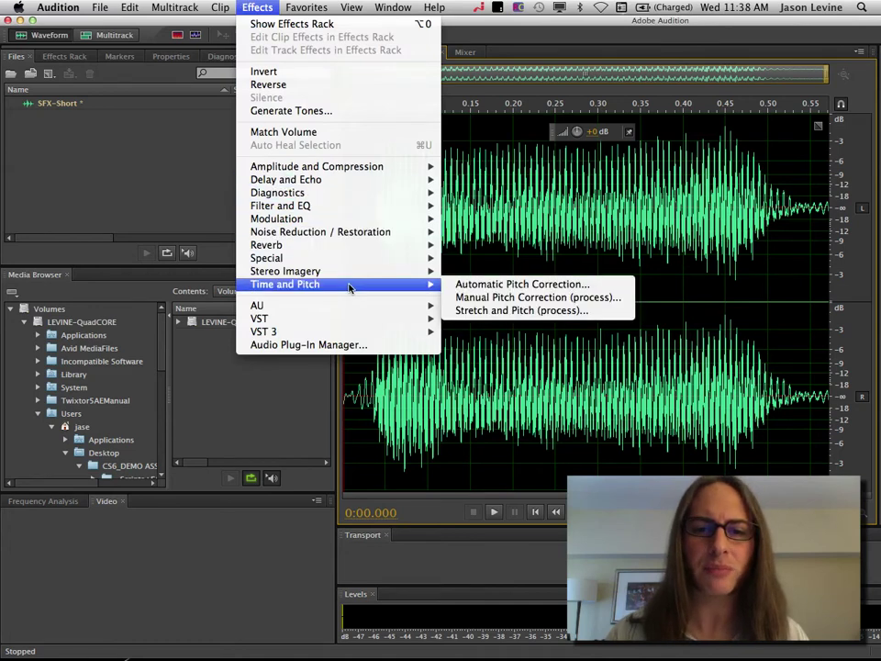
left_click(568, 310)
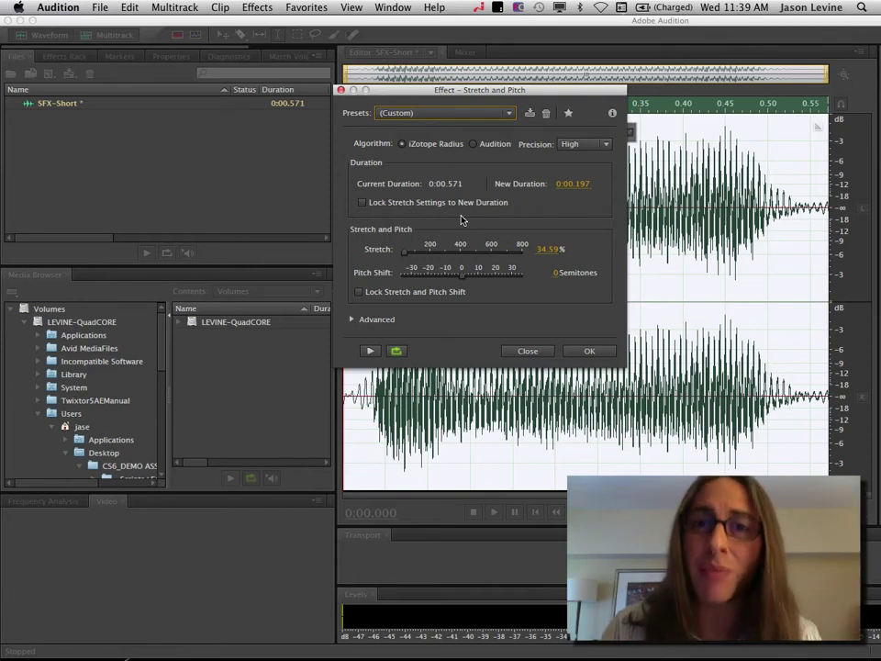
Switch Stretch and Pitch to the Audition algorithm with Final Pitch Shift at -22.67 semitones
left_click(474, 144)
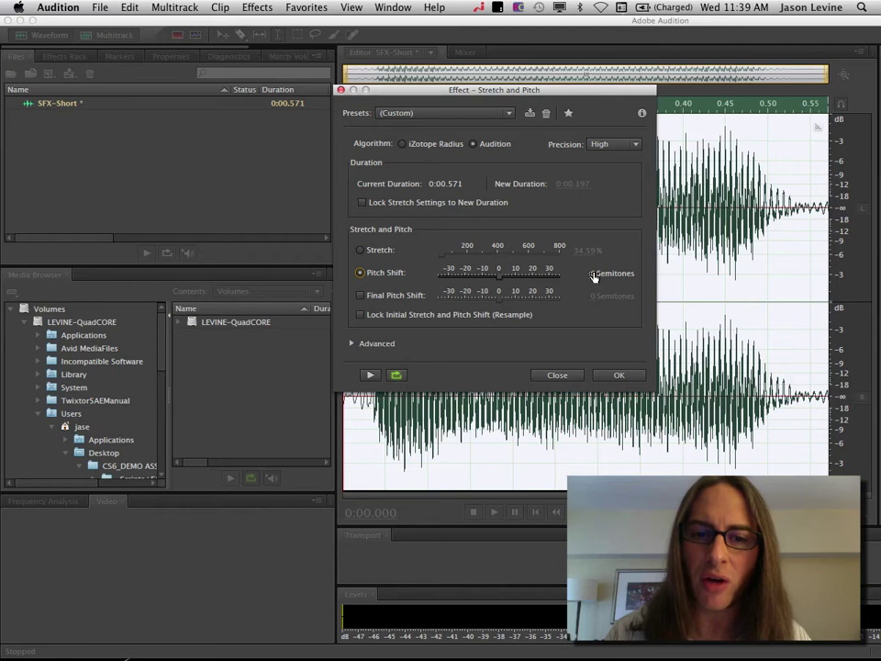
left_click(361, 296)
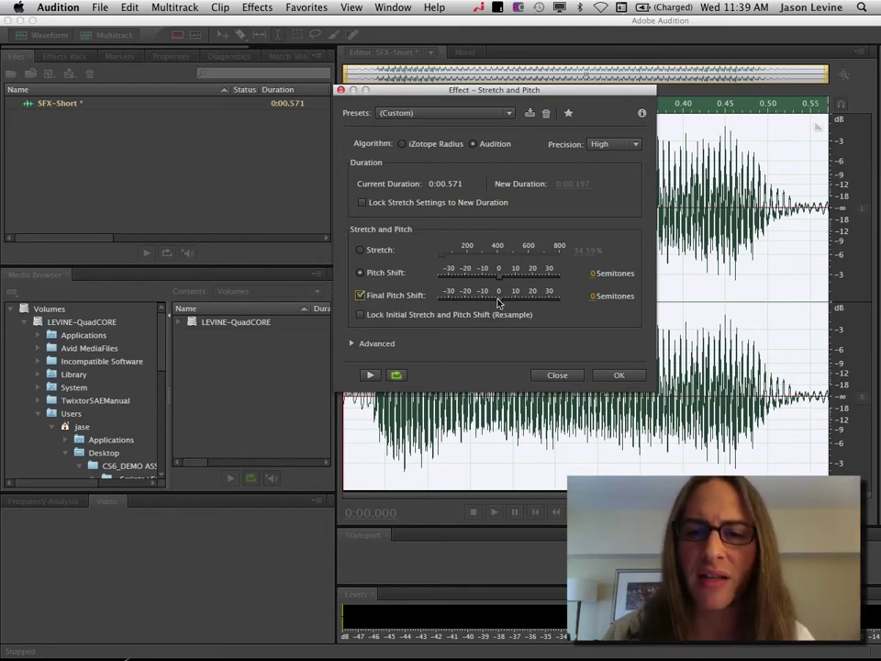
left_click_drag(499, 301, 459, 300)
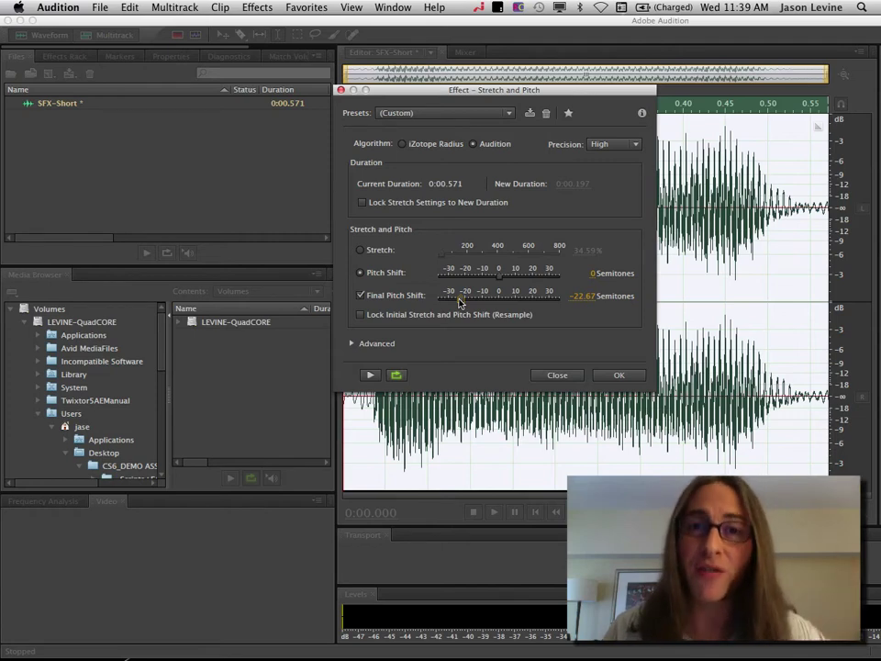
left_click(351, 343)
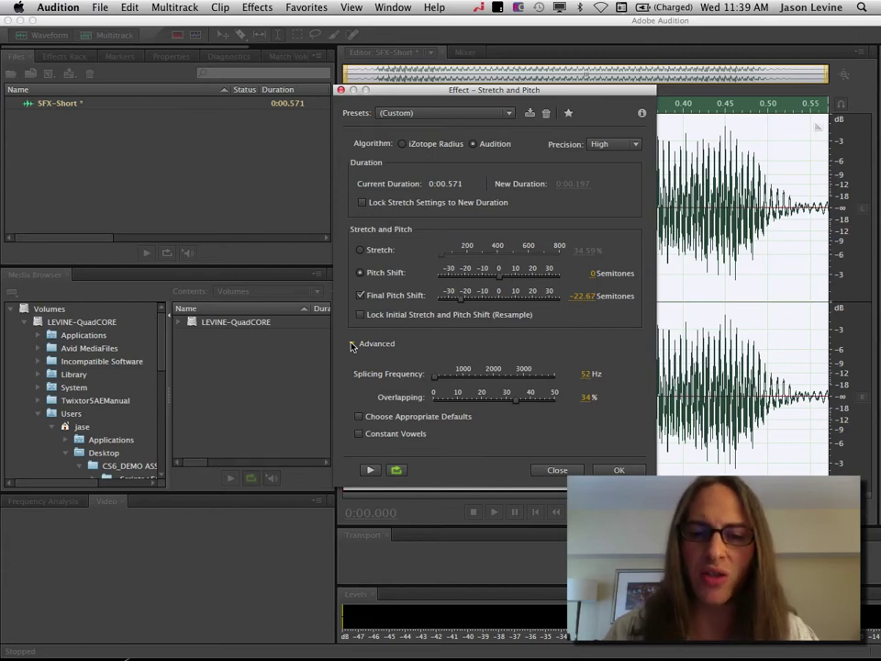
left_click(351, 343)
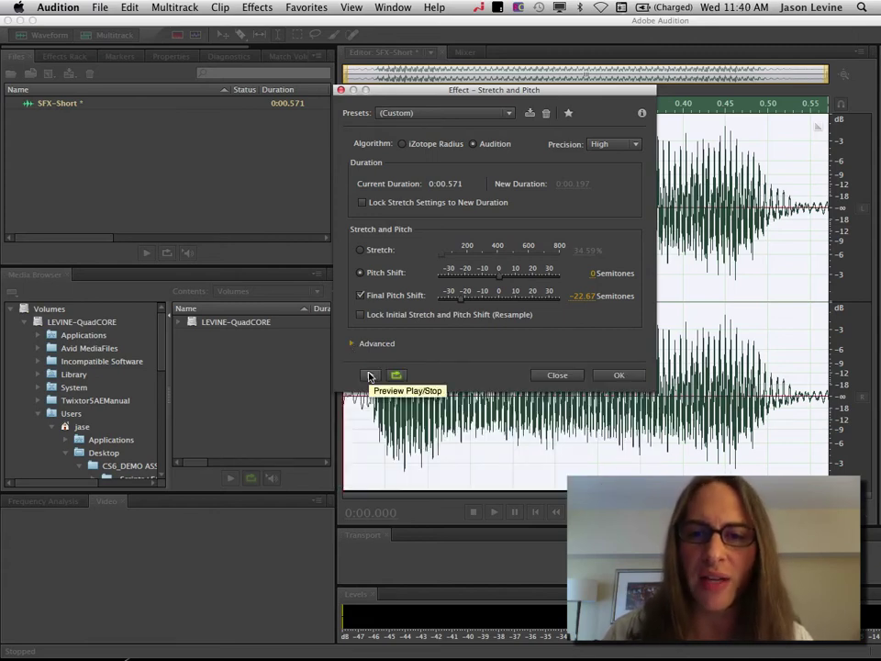
Preview the falling-pitch effect, then select the tone's opening up to 0.117 s
left_click(369, 376)
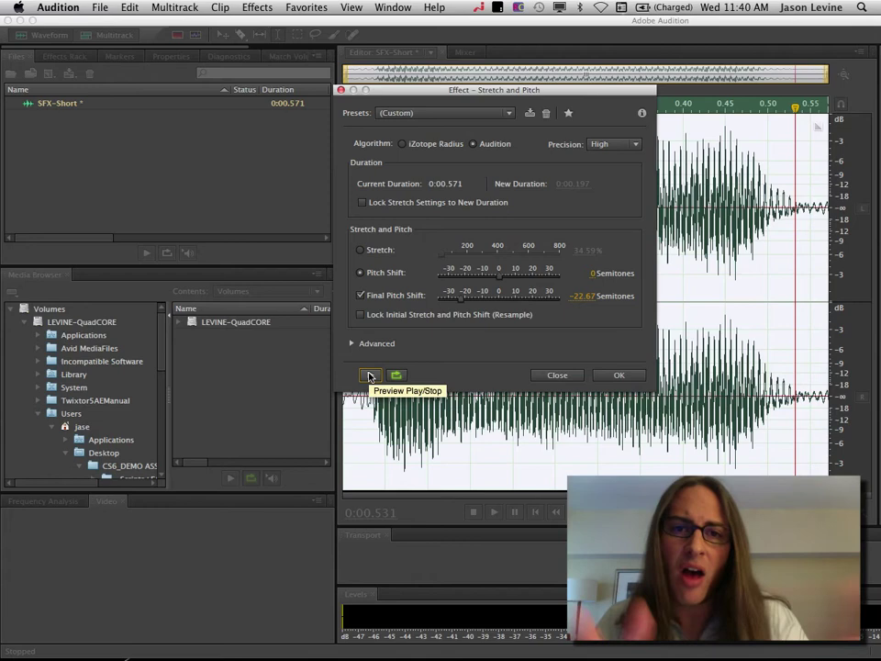
left_click(563, 372)
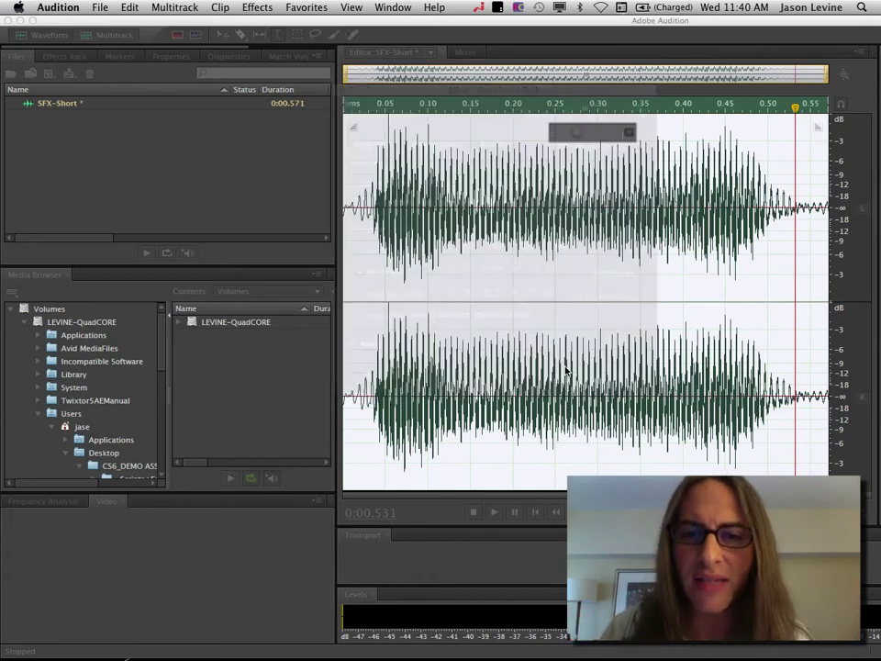
left_click(376, 101)
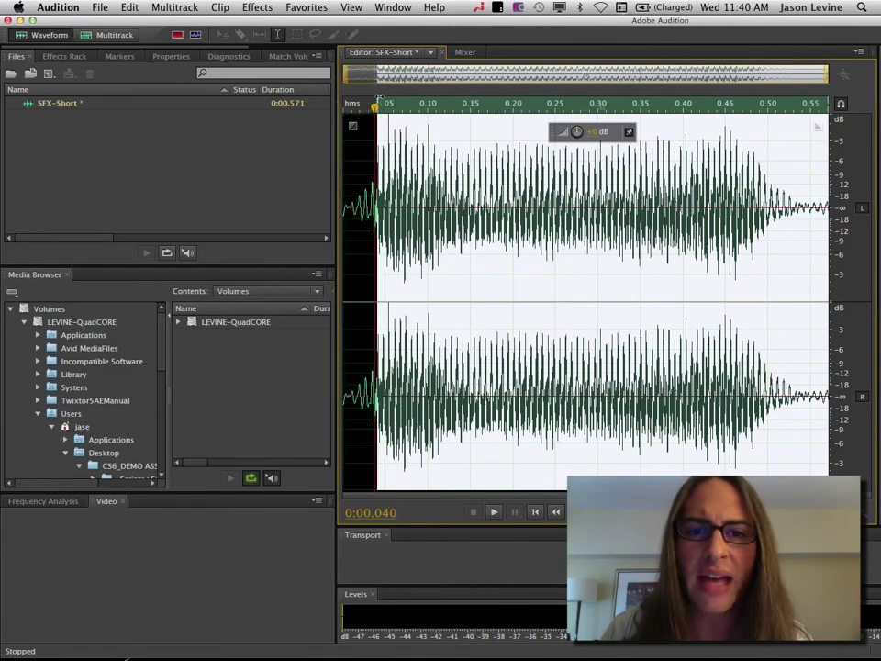
left_click_drag(376, 101, 442, 103)
Preview the -22.67 semitone Stretch and Pitch on the selected opening and apply it
left_click(251, 8)
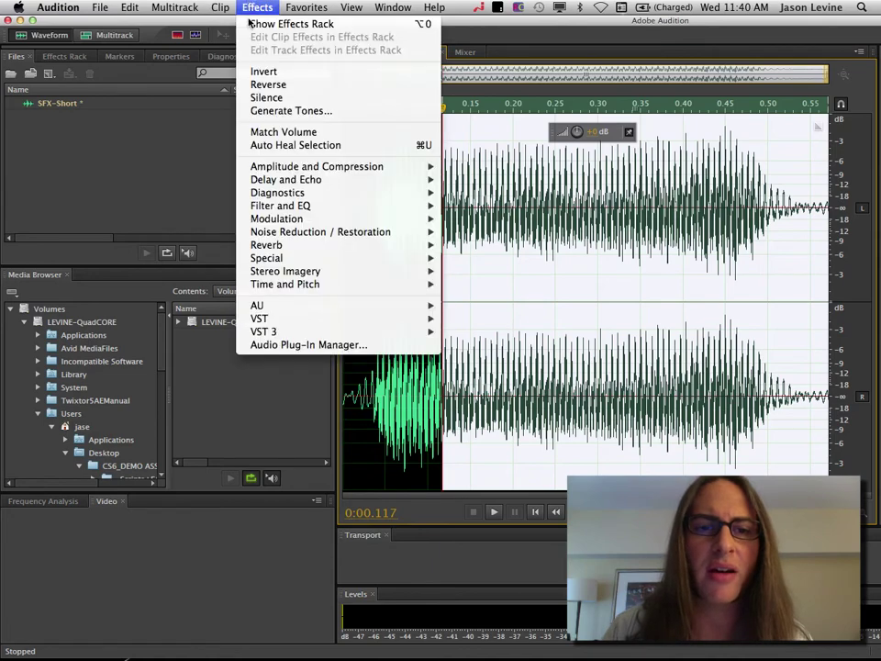
mouse_move(346, 285)
left_click(509, 309)
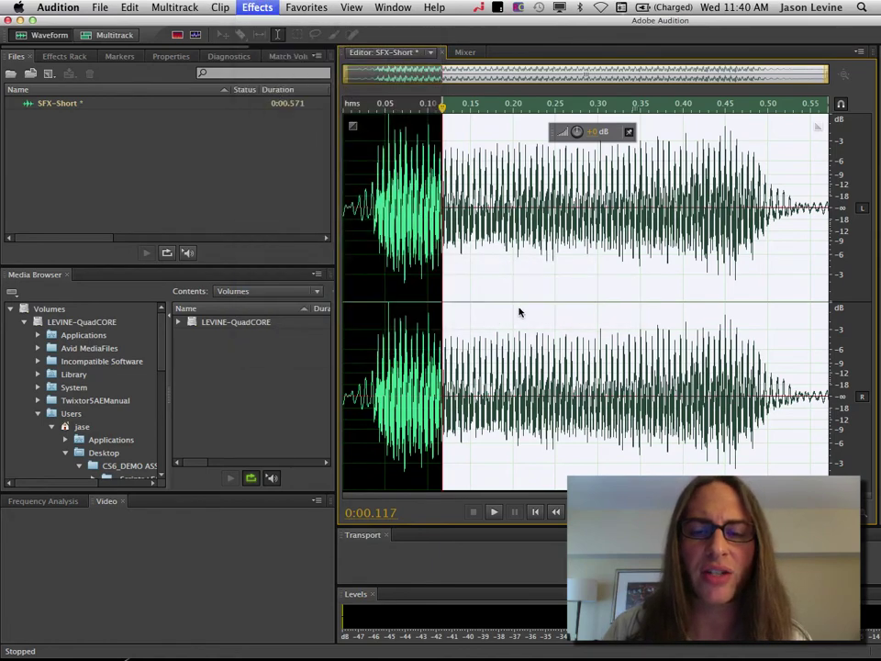
left_click(370, 375)
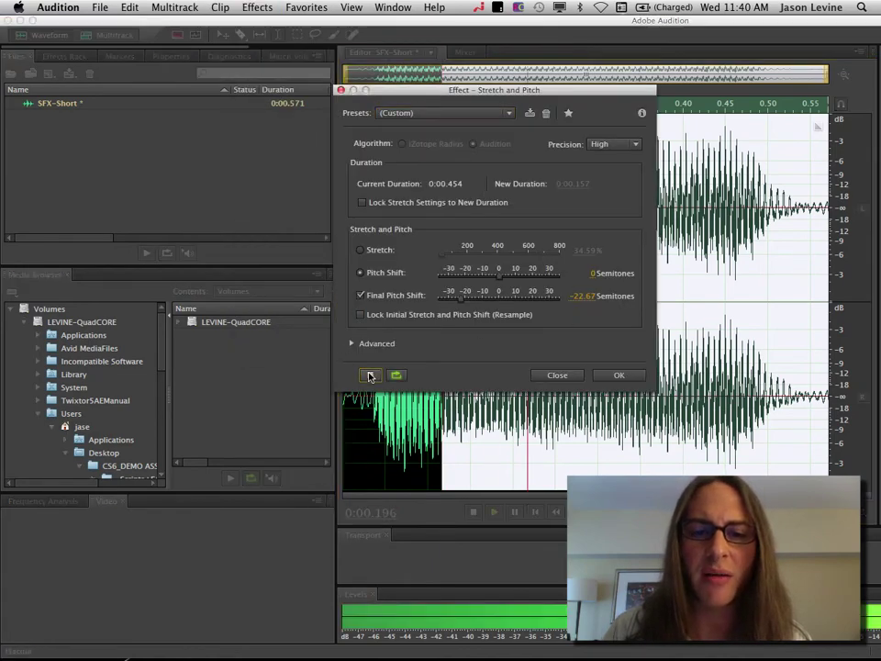
left_click(370, 375)
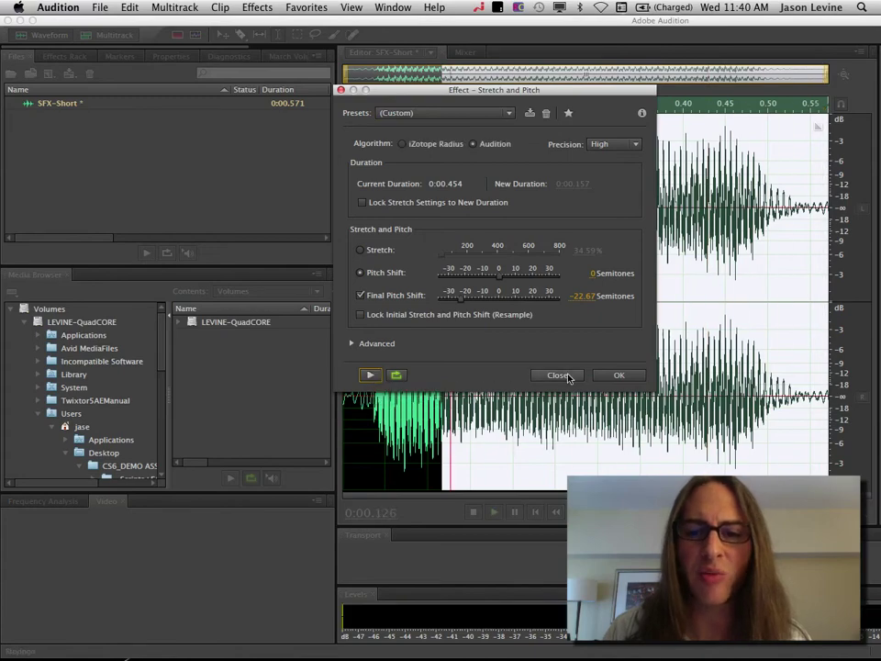
left_click(620, 377)
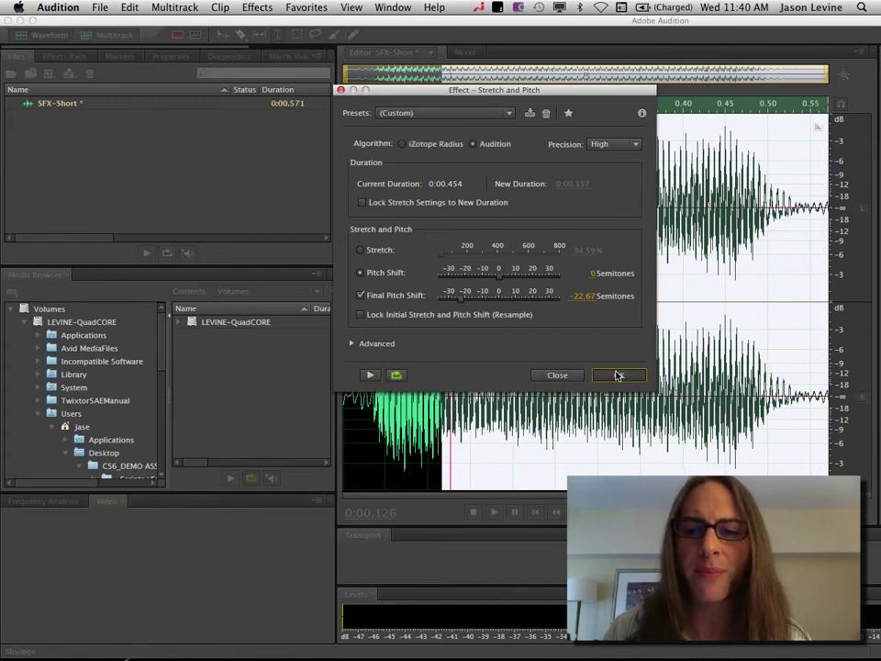
left_click(618, 374)
left_click(427, 103)
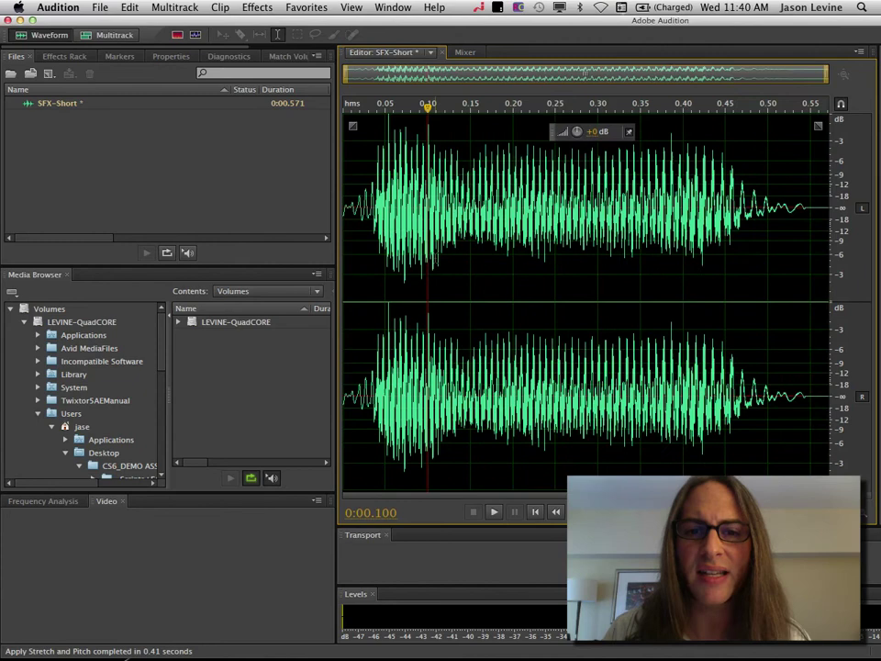
key("Home")
key("space")
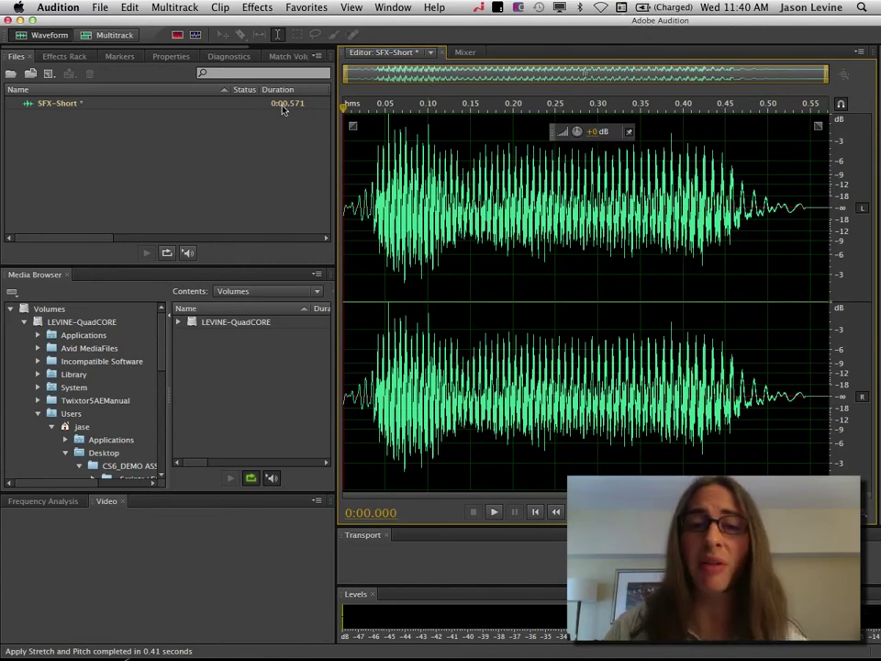
key("space")
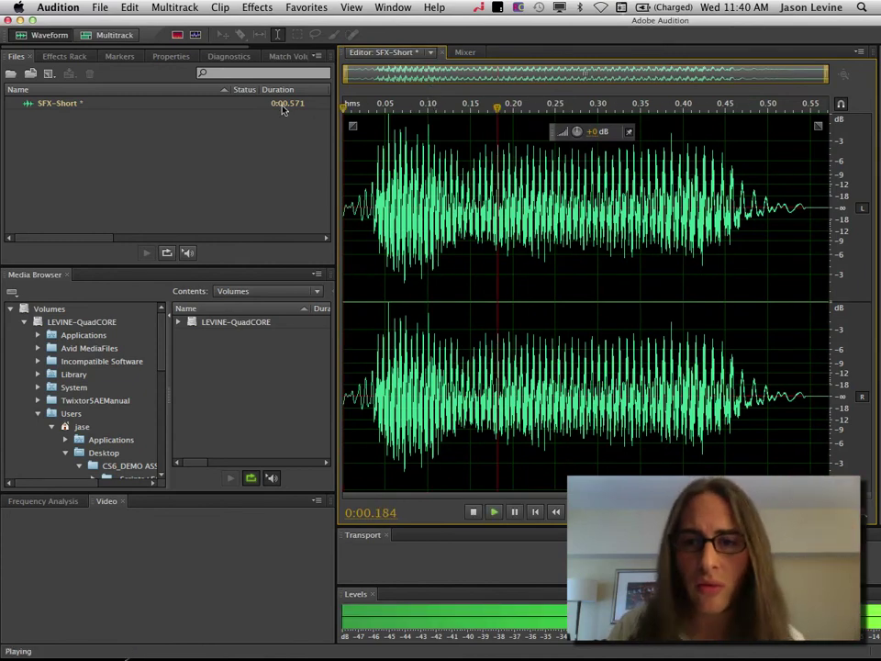
key("space")
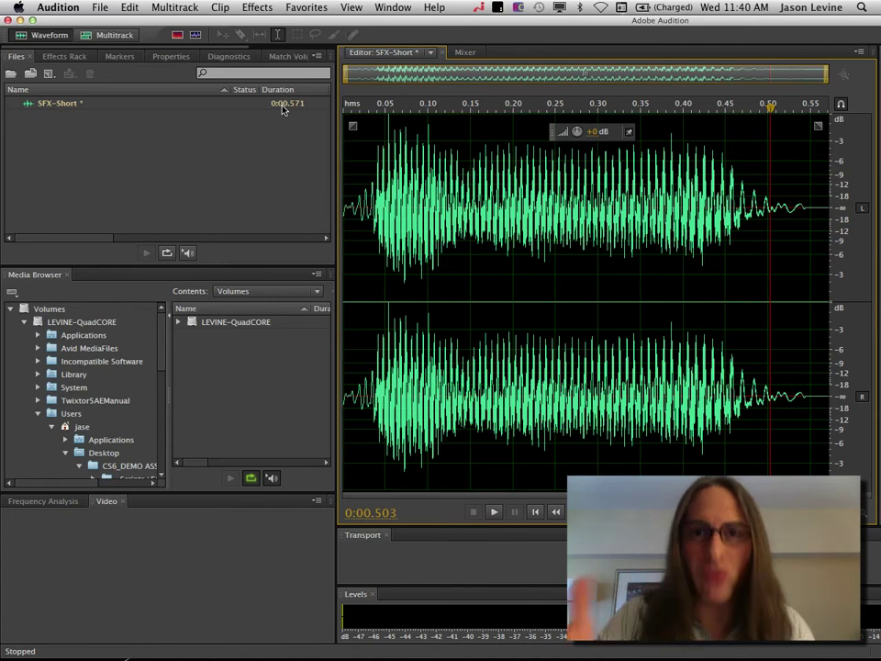
Reopen Stretch and Pitch and set it to stretch time instead of shifting pitch
left_click(257, 7)
mouse_move(320, 286)
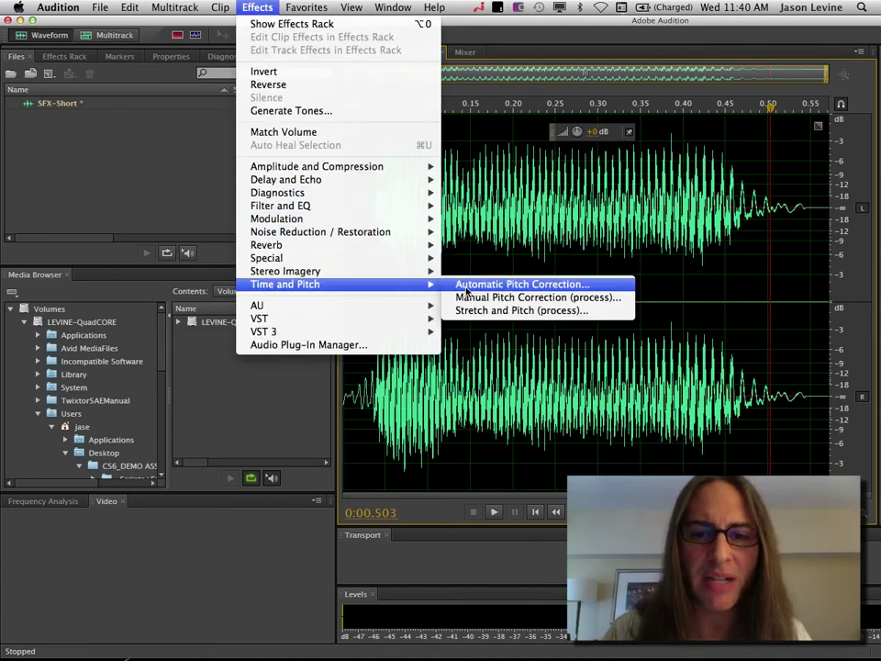
left_click(514, 315)
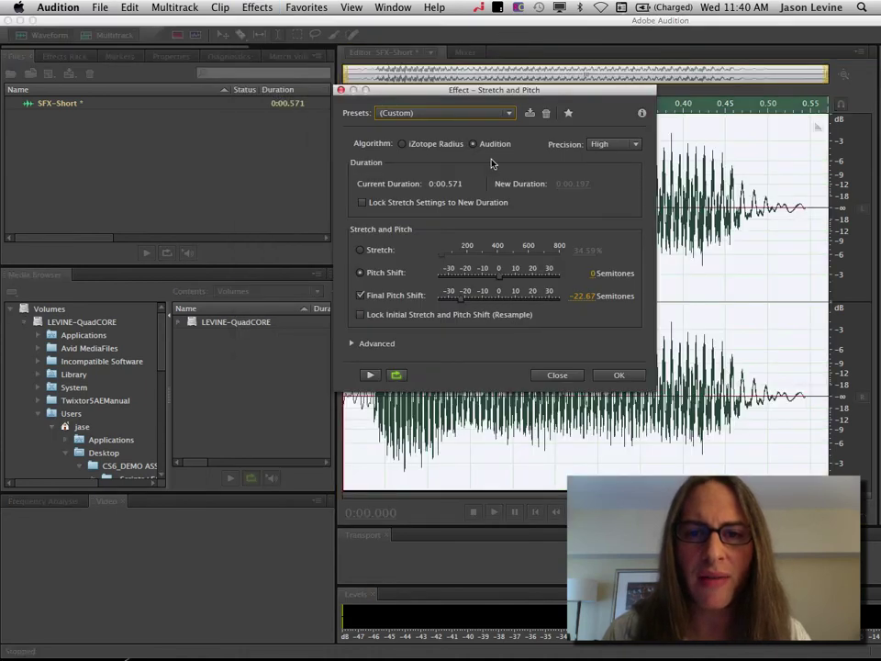
left_click(364, 253)
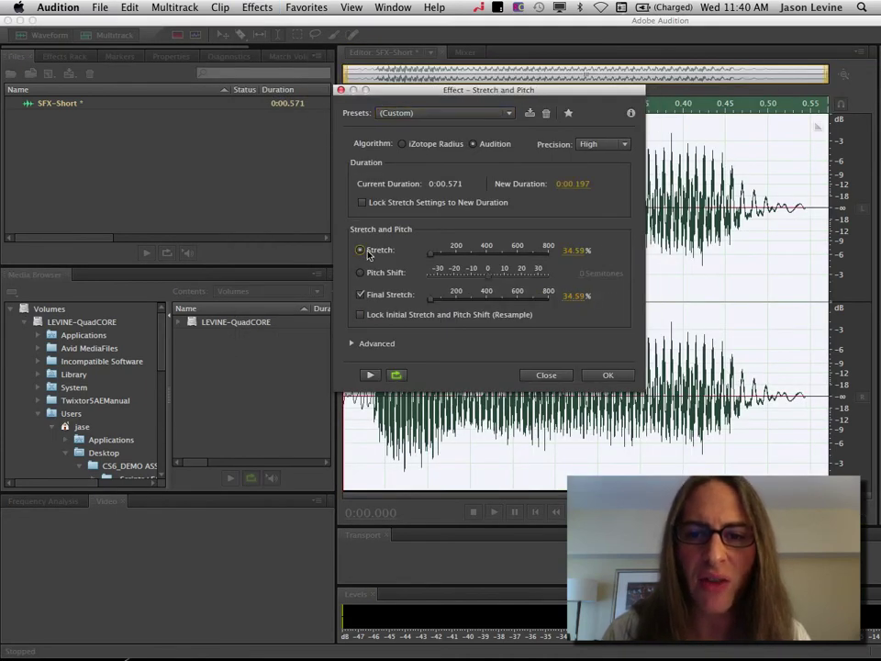
mouse_move(433, 259)
left_mouse_down()
mouse_move(462, 256)
mouse_move(425, 263)
left_mouse_up()
Fine-tune the stretch to 82.54% while previewing, then apply it to shorten SFX-Short
left_click(370, 376)
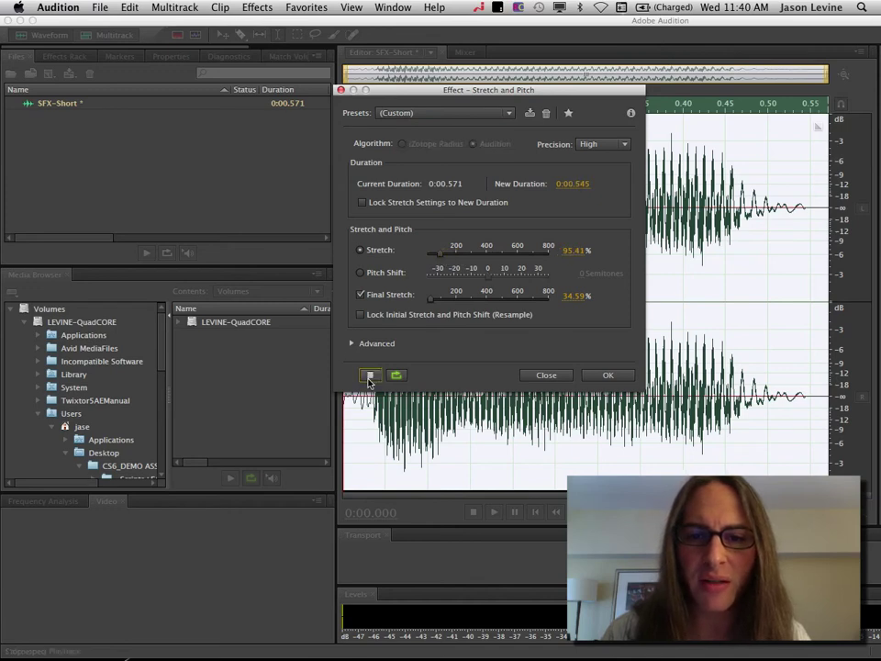
left_click(370, 376)
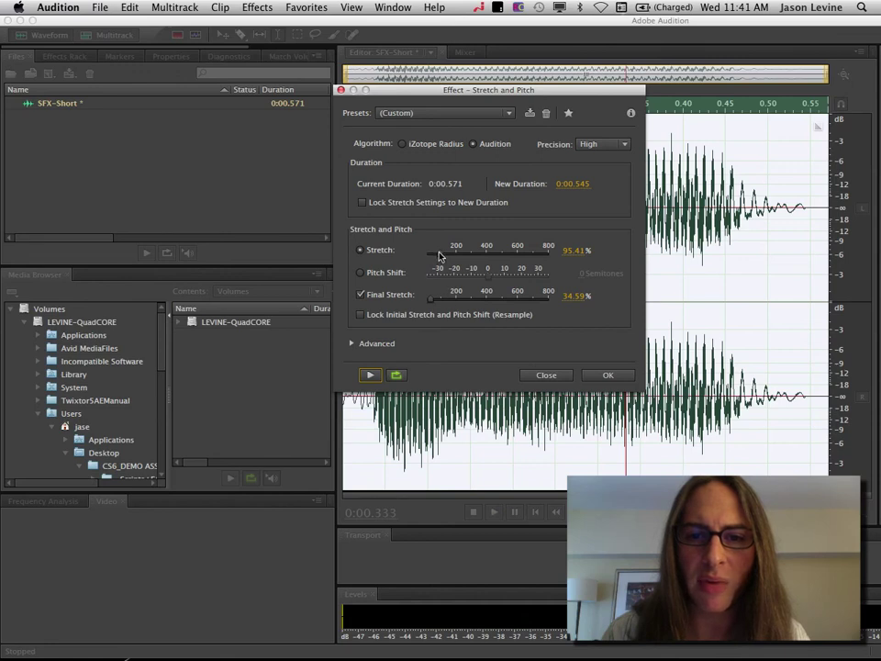
left_click_drag(441, 253, 437, 256)
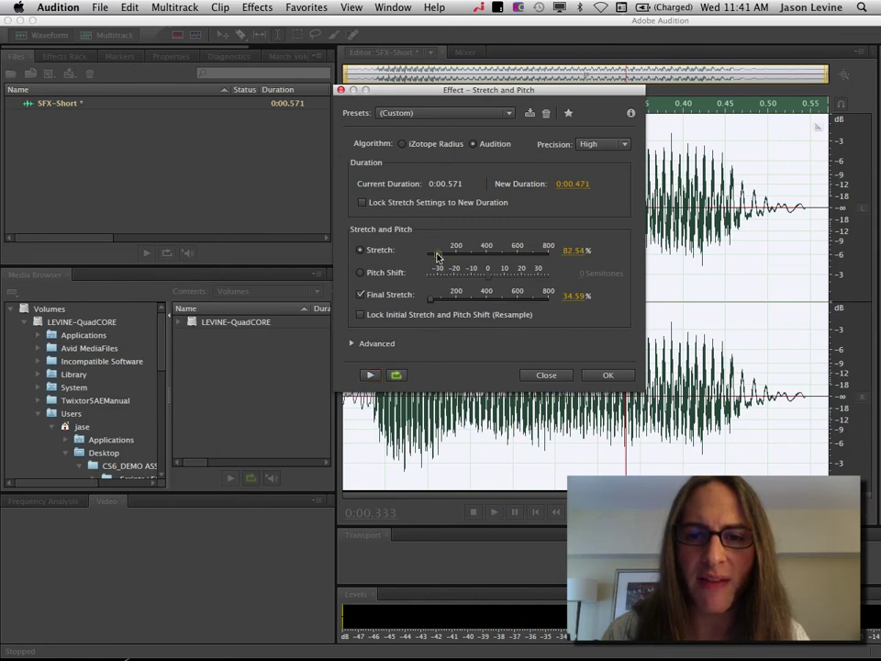
left_click(373, 375)
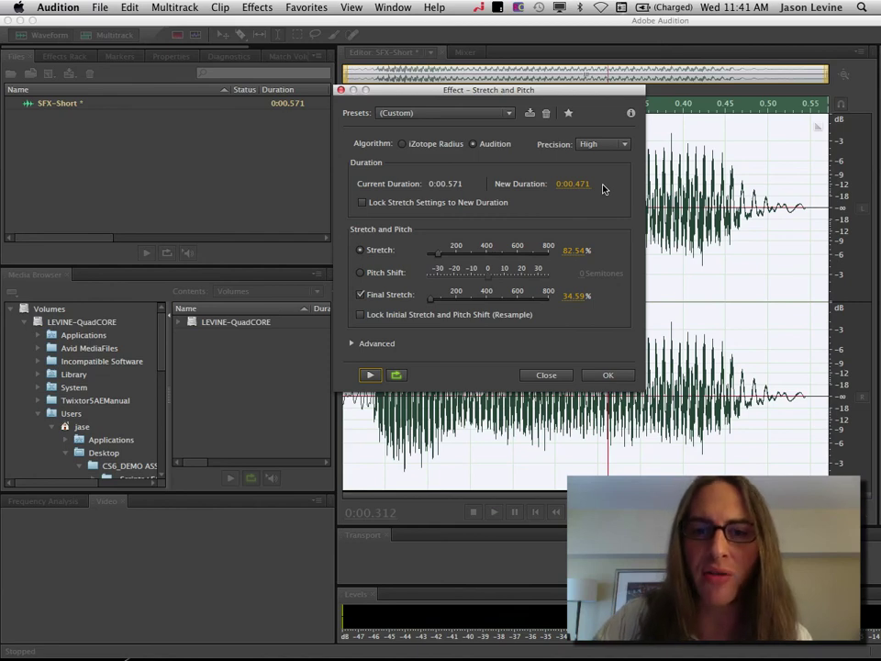
left_click(607, 374)
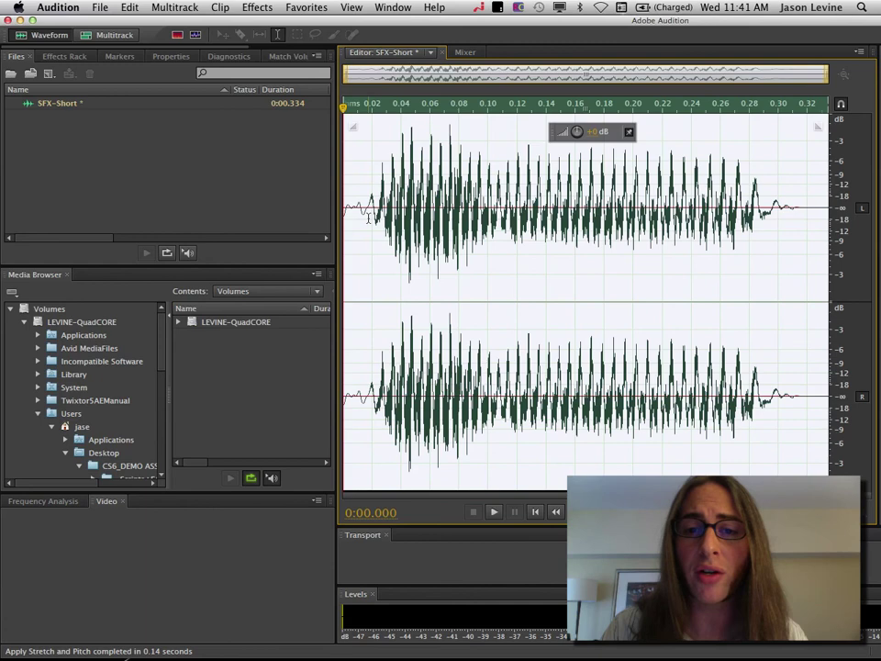
key("space")
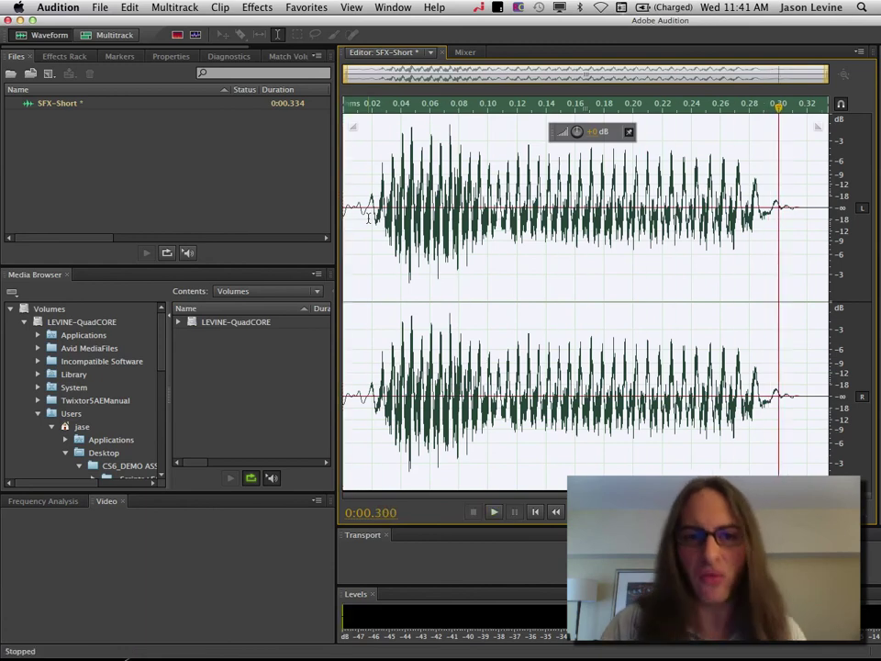